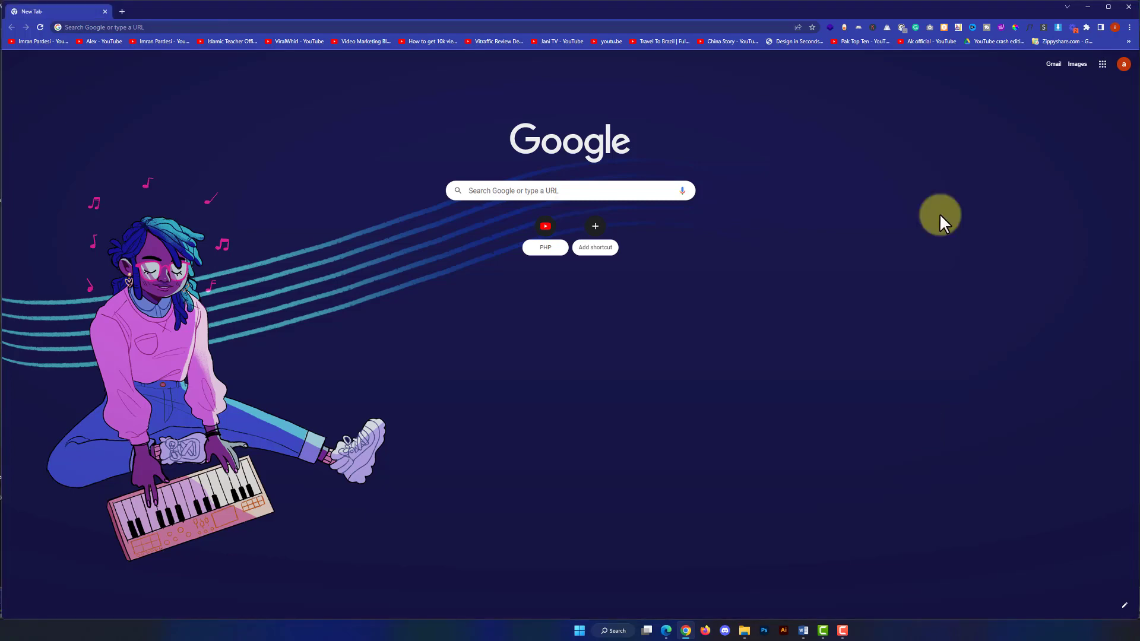
# - Go to godaddy.com and open the account's My Products page
pyautogui.click(330, 28)
pyautogui.write('godaddy.com')
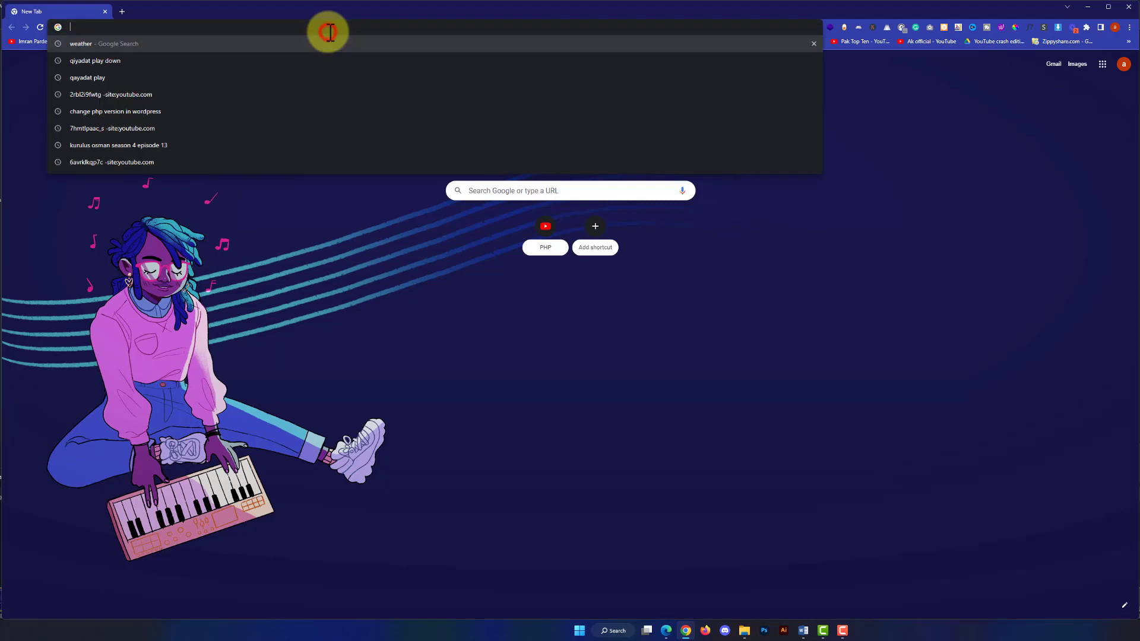
pyautogui.press('Return')
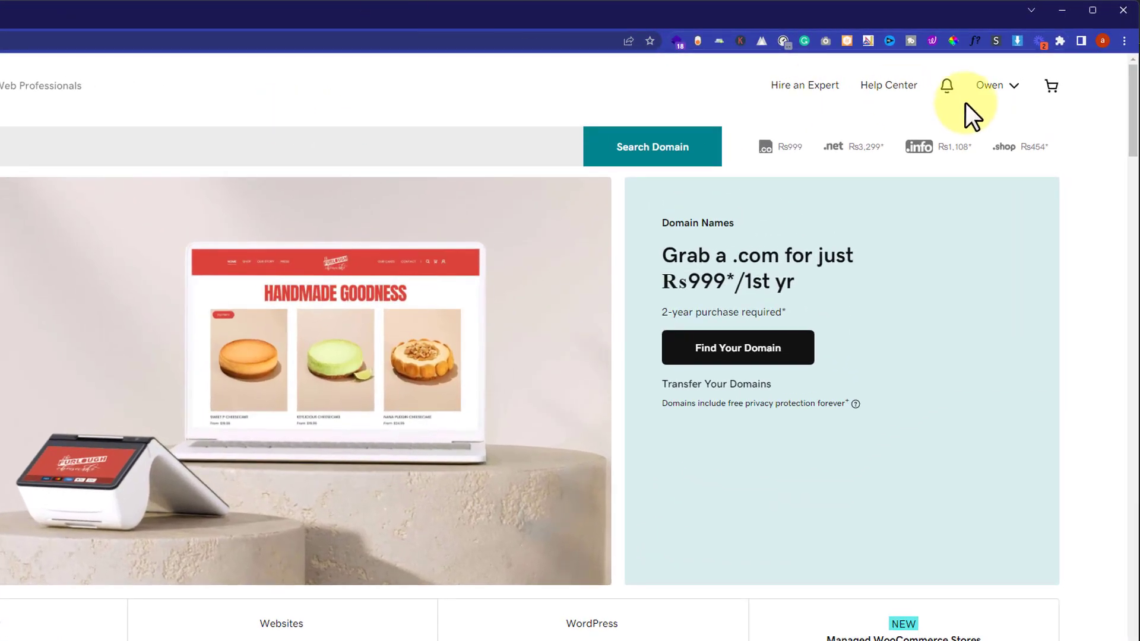
pyautogui.click(1013, 89)
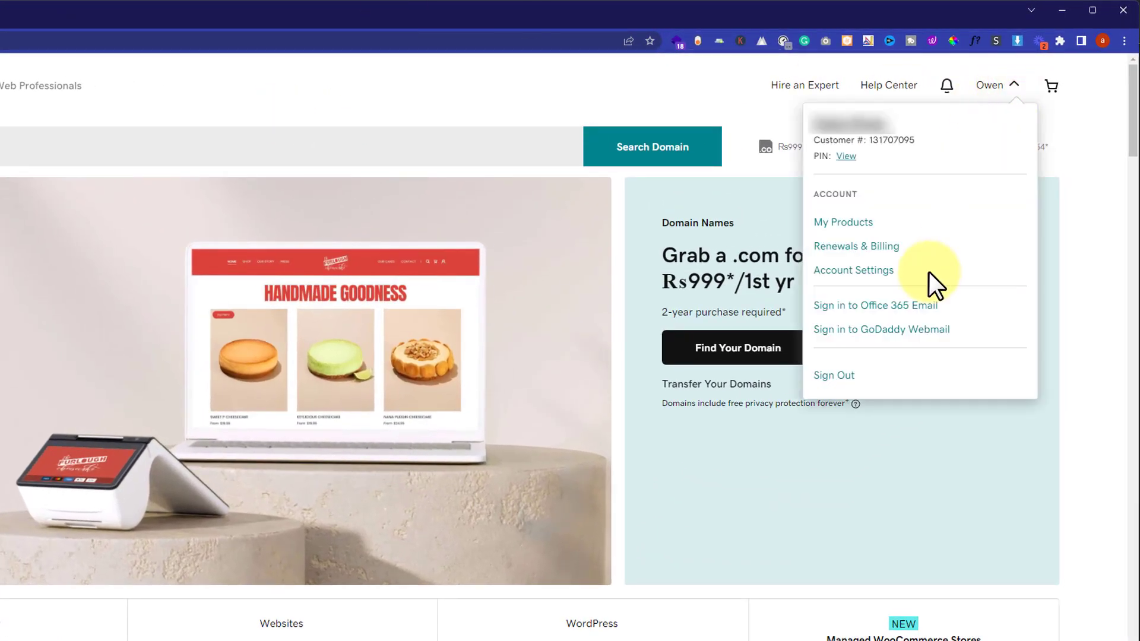
pyautogui.click(854, 222)
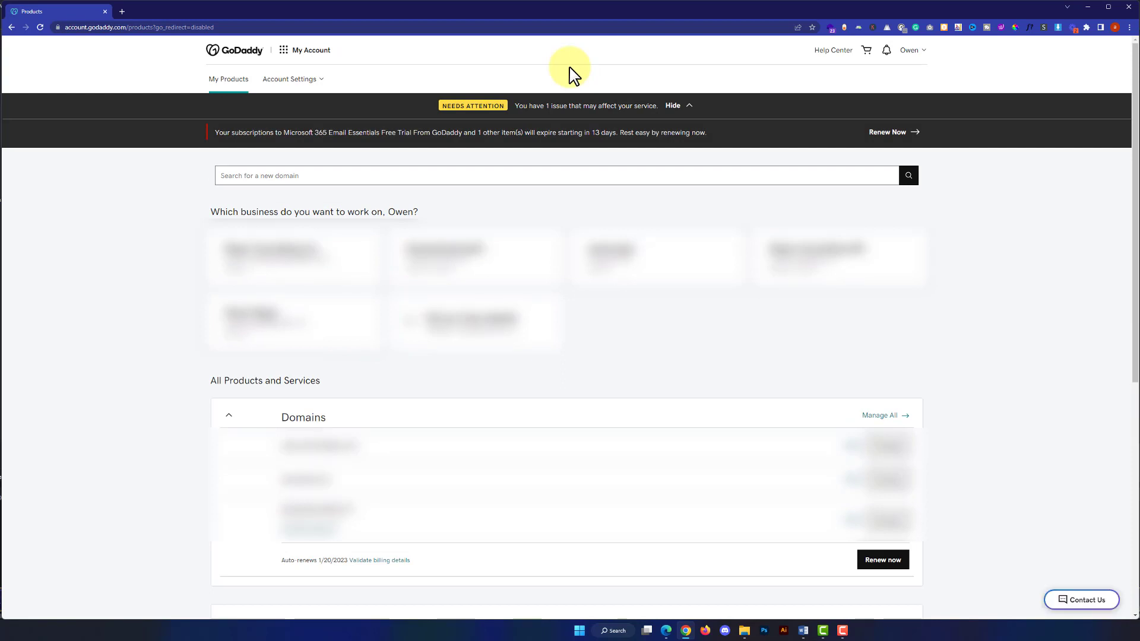
# - Open the site settings for the first Basic Managed WordPress plan among the account's products
pyautogui.scroll(-6, 569, 69)
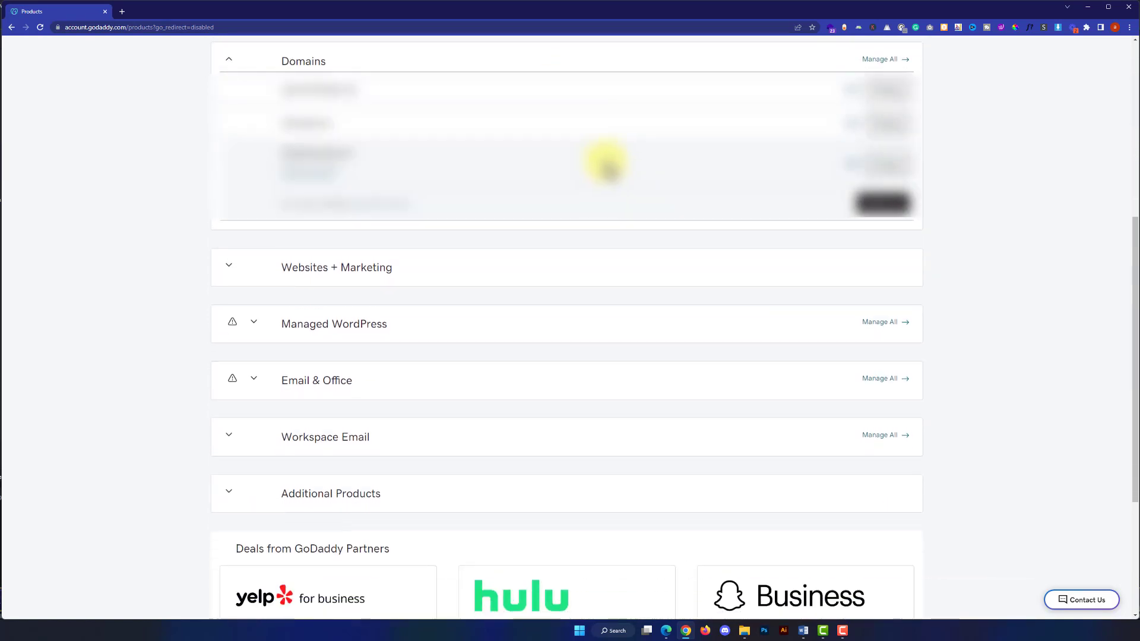
pyautogui.click(254, 324)
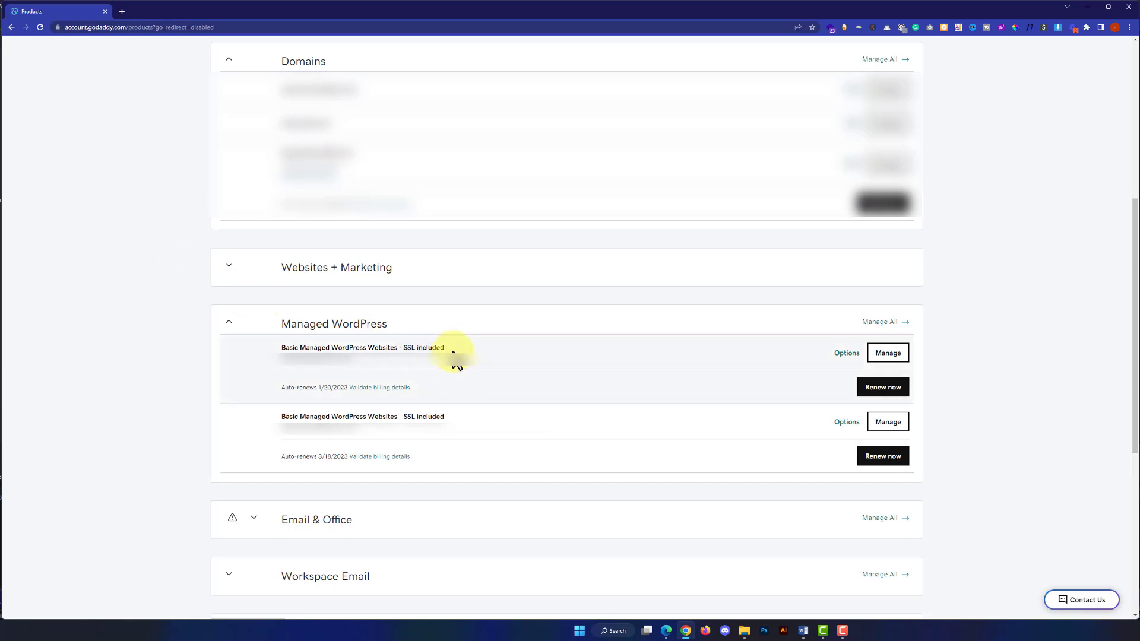
pyautogui.click(905, 358)
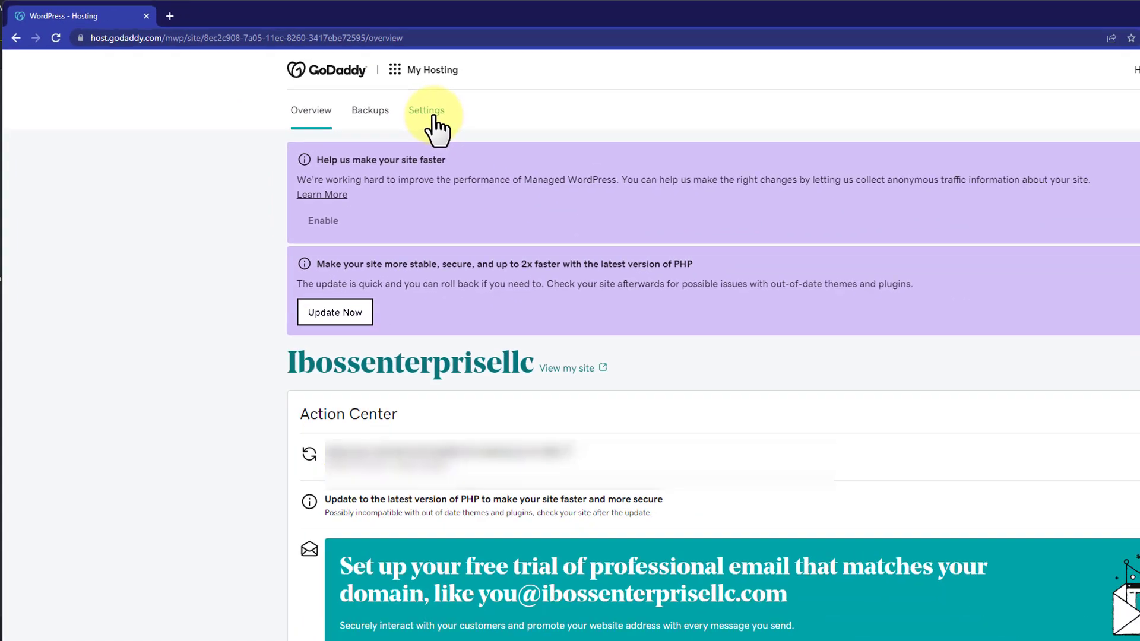
pyautogui.click(547, 141)
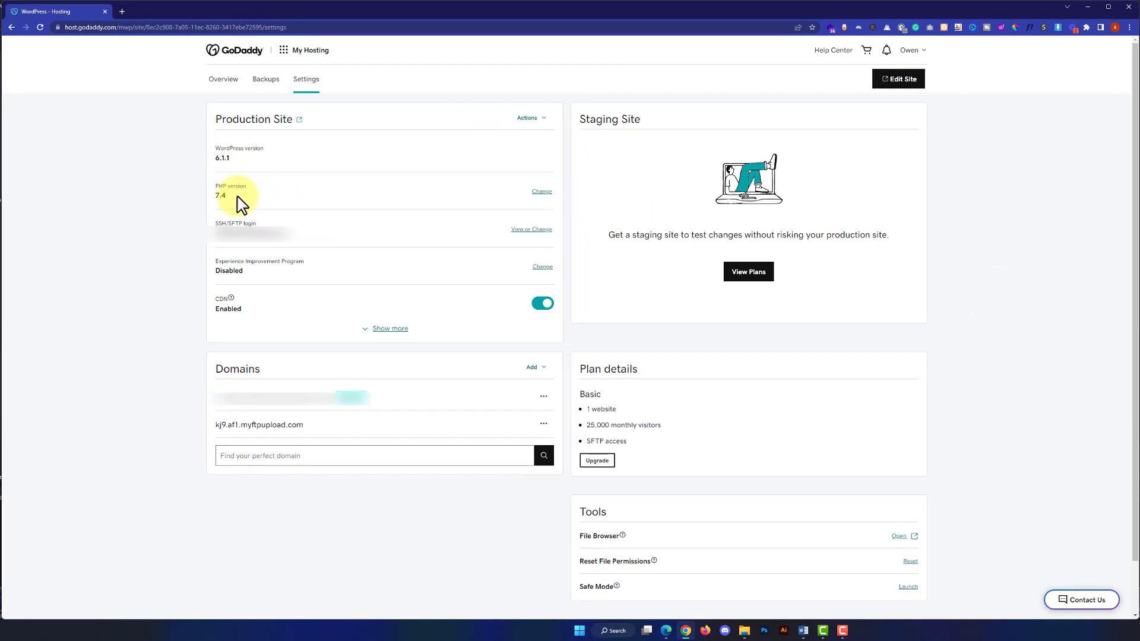
# - Start a PHP version change for the production site and choose PHP 8.0 (Recommended)
pyautogui.click(219, 195)
pyautogui.click(544, 192)
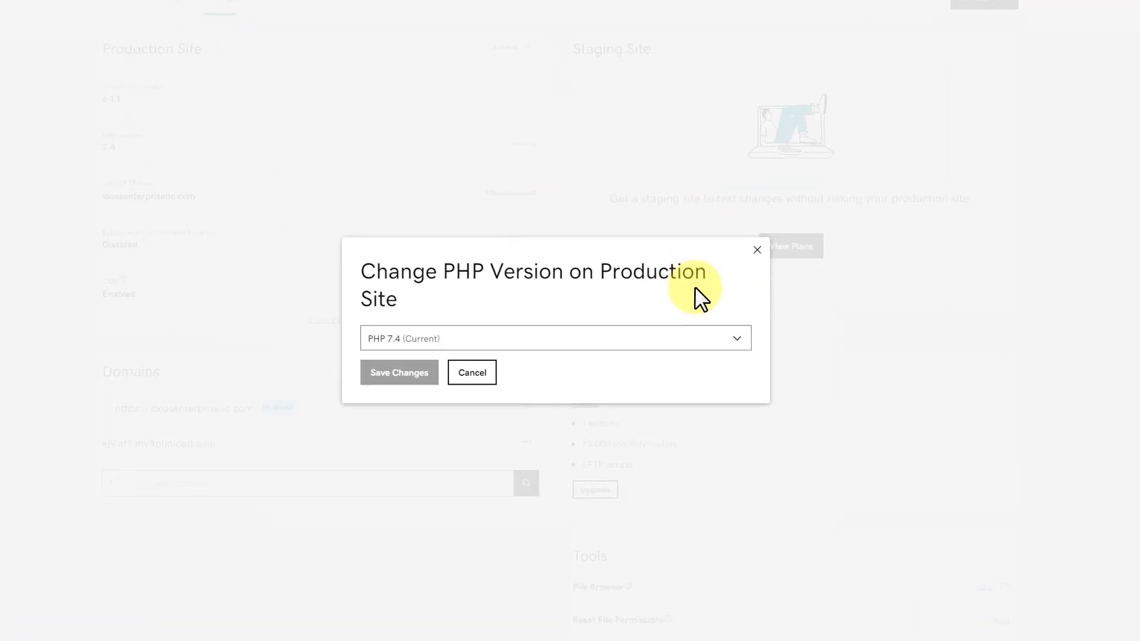
pyautogui.click(742, 343)
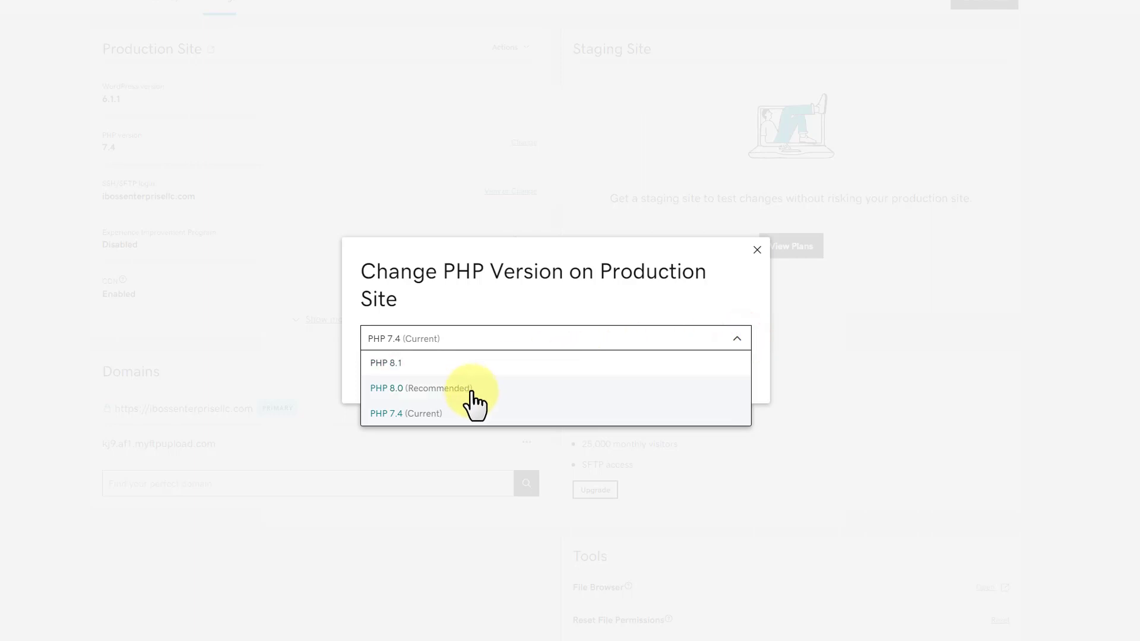
pyautogui.click(418, 390)
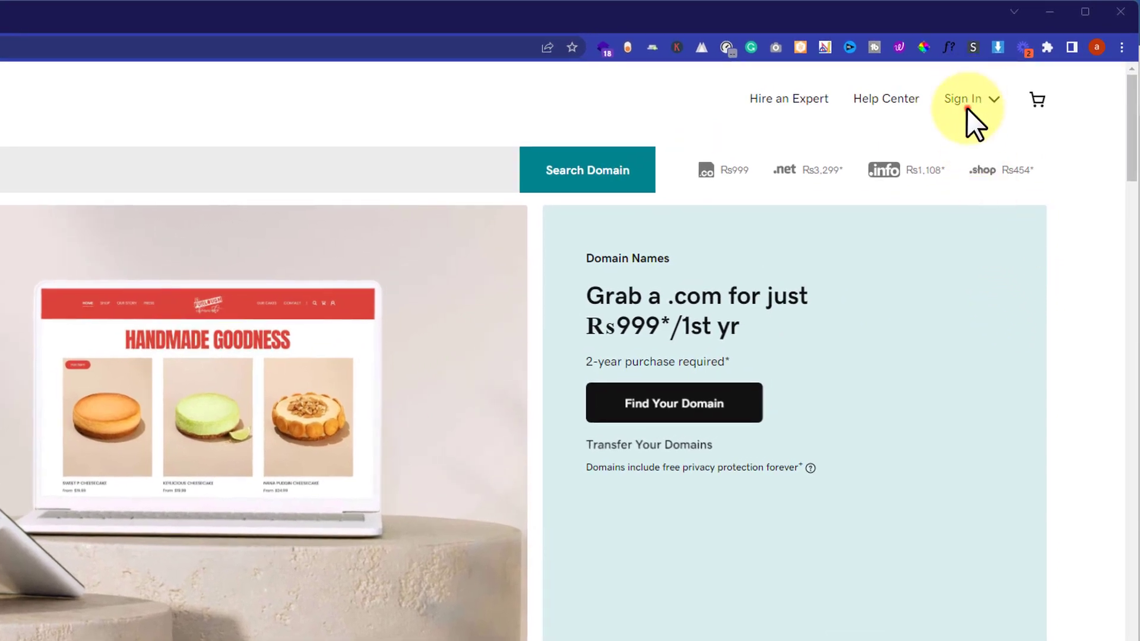
# - Sign in to GoDaddy with the prefilled credentials, turning off the option to stay signed in on this device
pyautogui.click(967, 100)
pyautogui.click(781, 206)
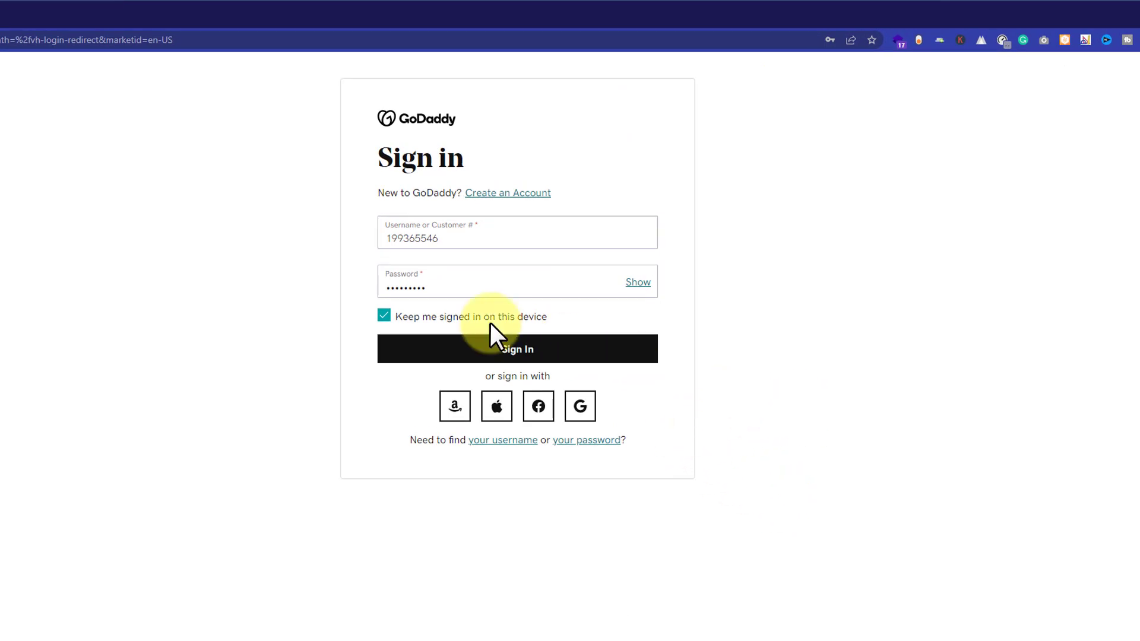
pyautogui.click(457, 316)
pyautogui.click(487, 348)
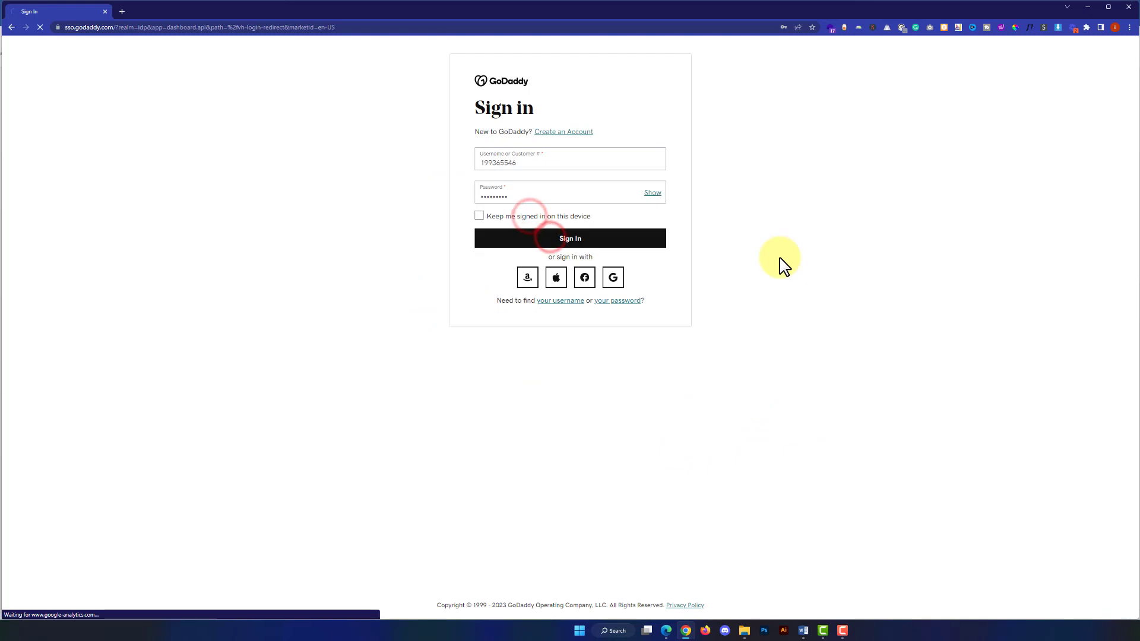
# - Open the cPanel admin of the Economy Linux Hosting with cPanel plan listed under Web Hosting
pyautogui.scroll(-8, 713, 238)
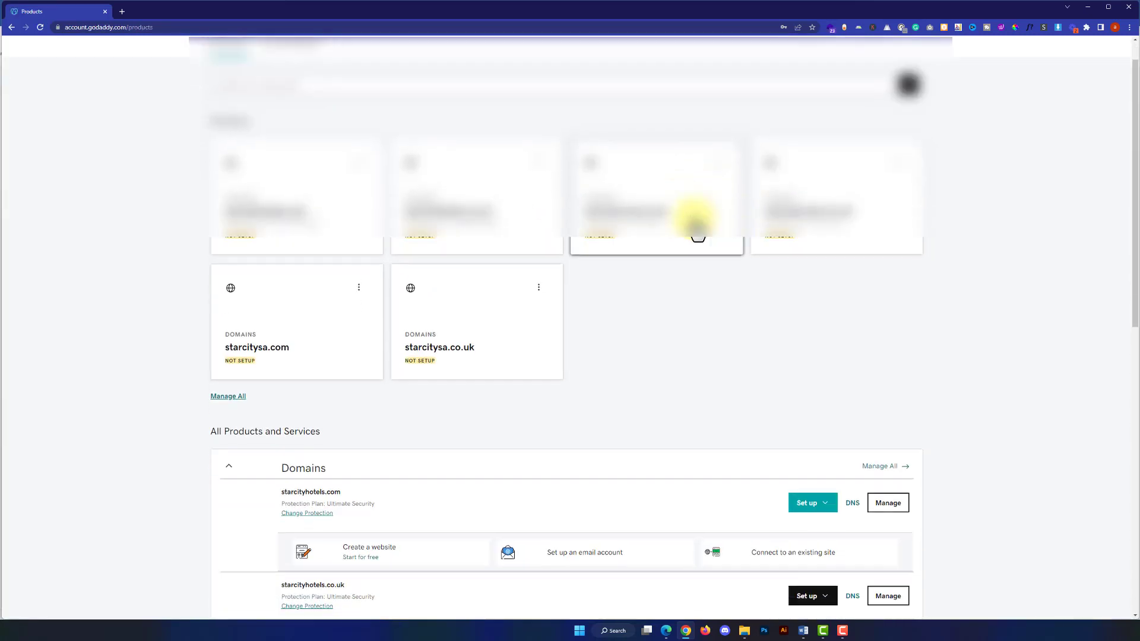
pyautogui.scroll(-3, 694, 237)
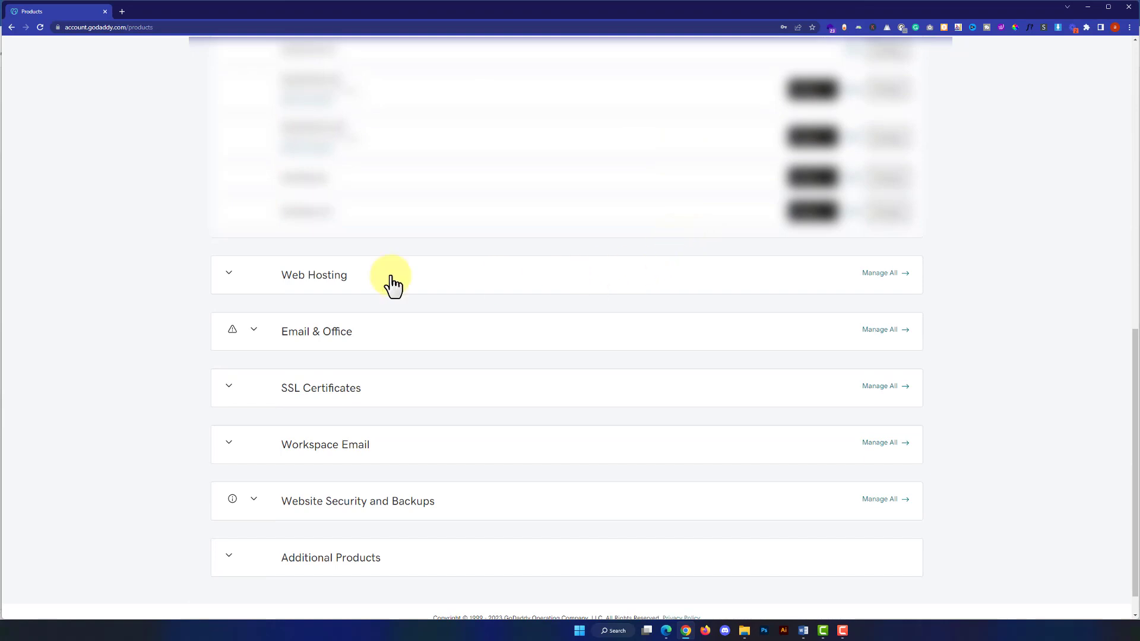
pyautogui.click(230, 277)
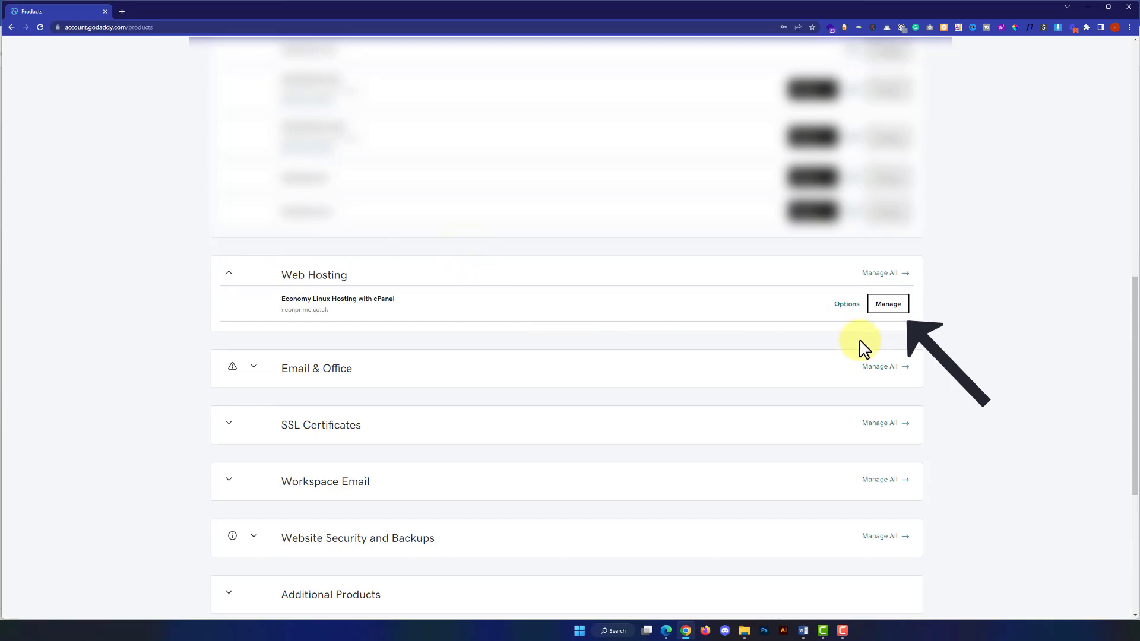
pyautogui.click(899, 308)
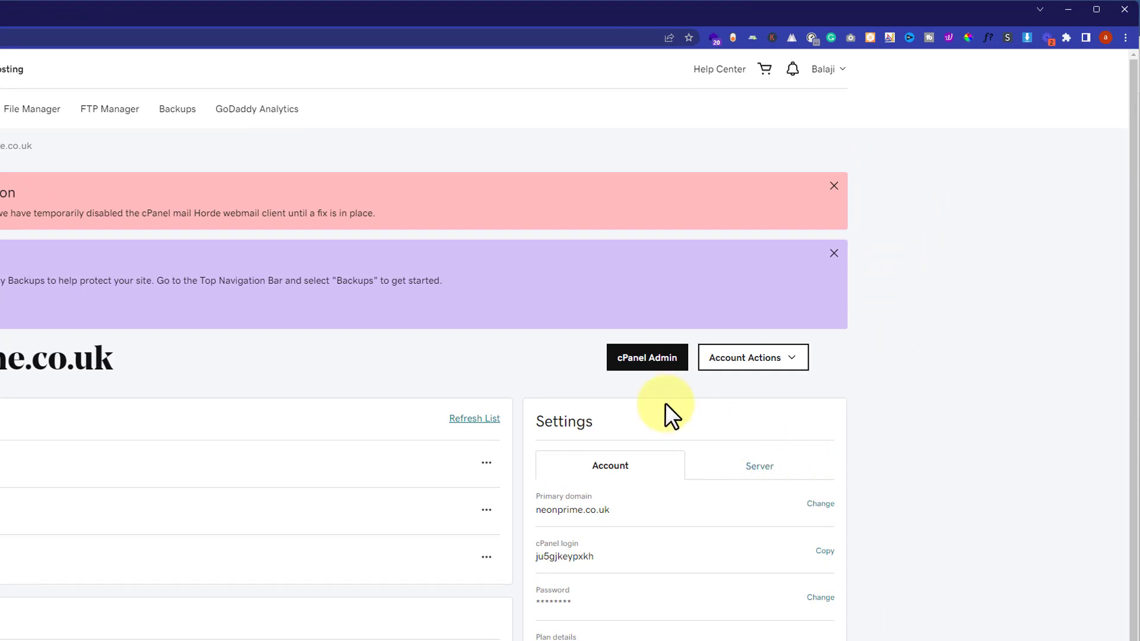
pyautogui.click(650, 359)
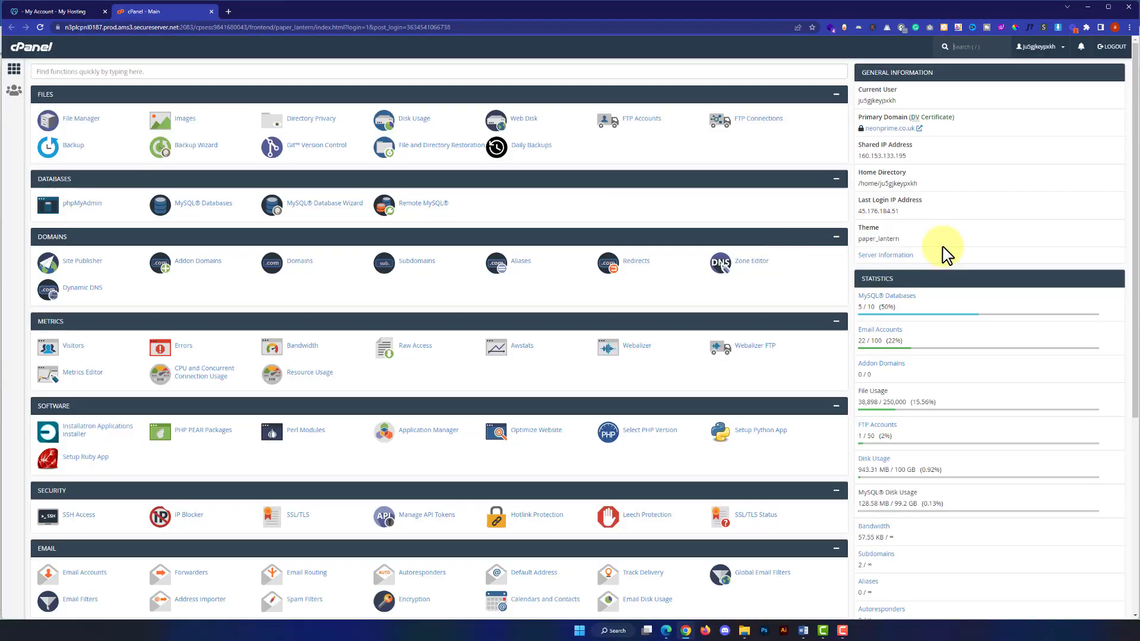
# - Search the cPanel functions for "php" and open Select PHP Version
pyautogui.hotkey('ctrl', '+')
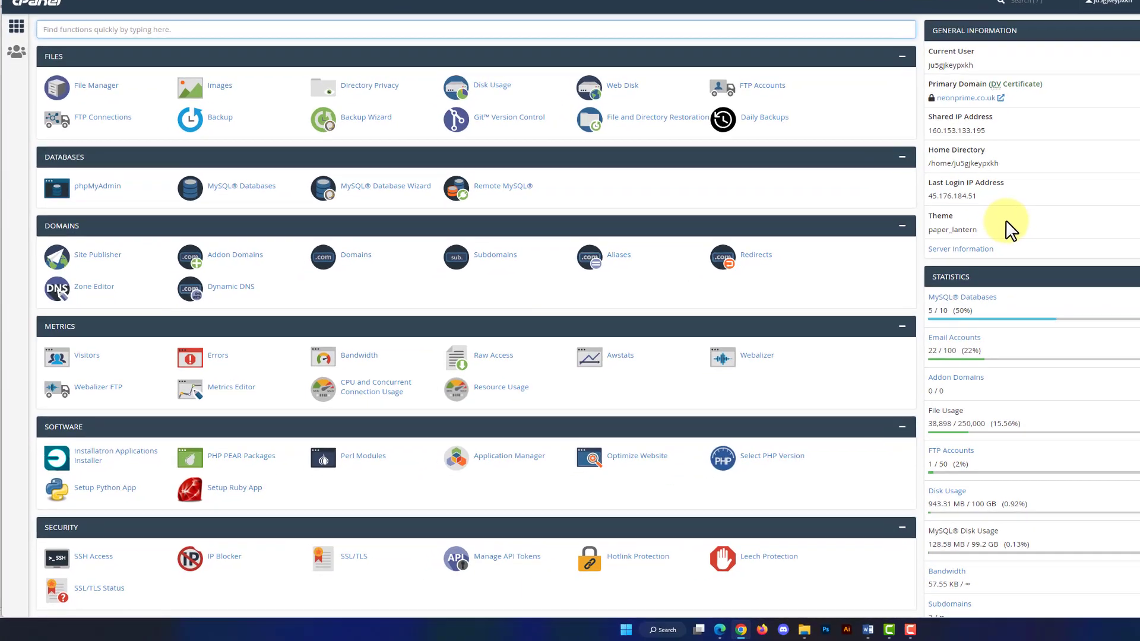
pyautogui.scroll(-3, 1116, 216)
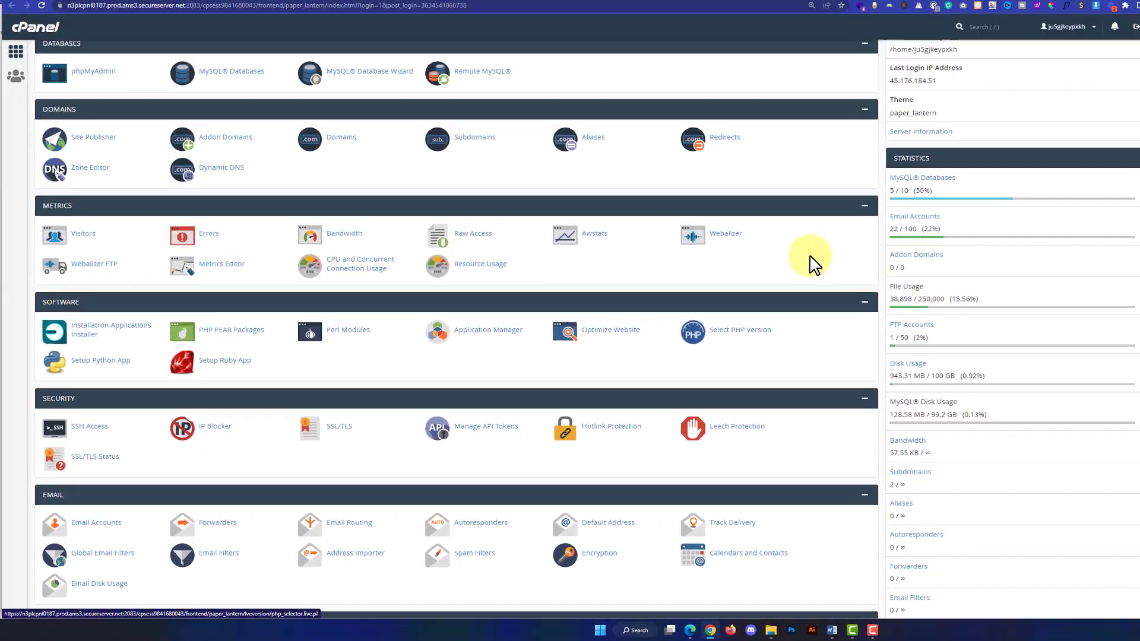
pyautogui.scroll(3, 1117, 83)
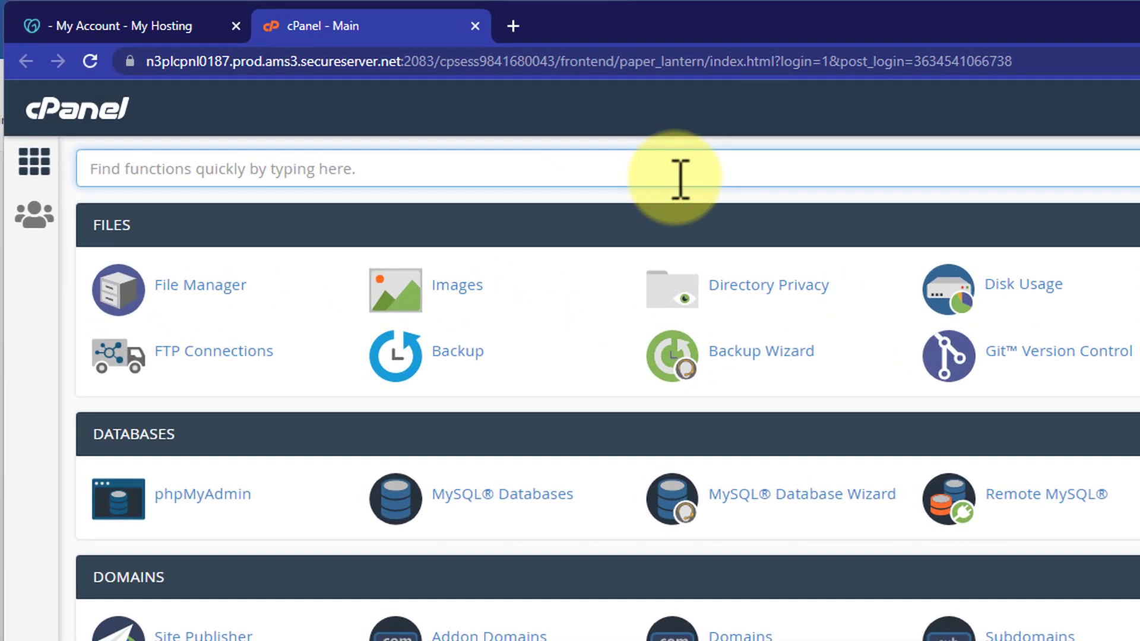
pyautogui.click(681, 178)
pyautogui.write('php')
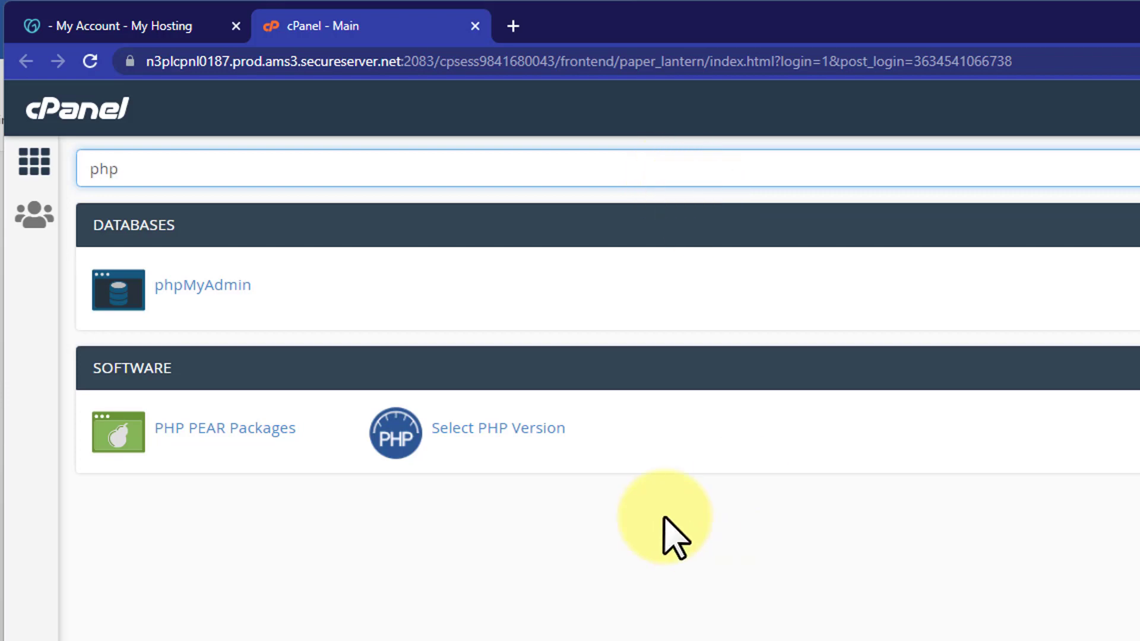
pyautogui.click(499, 427)
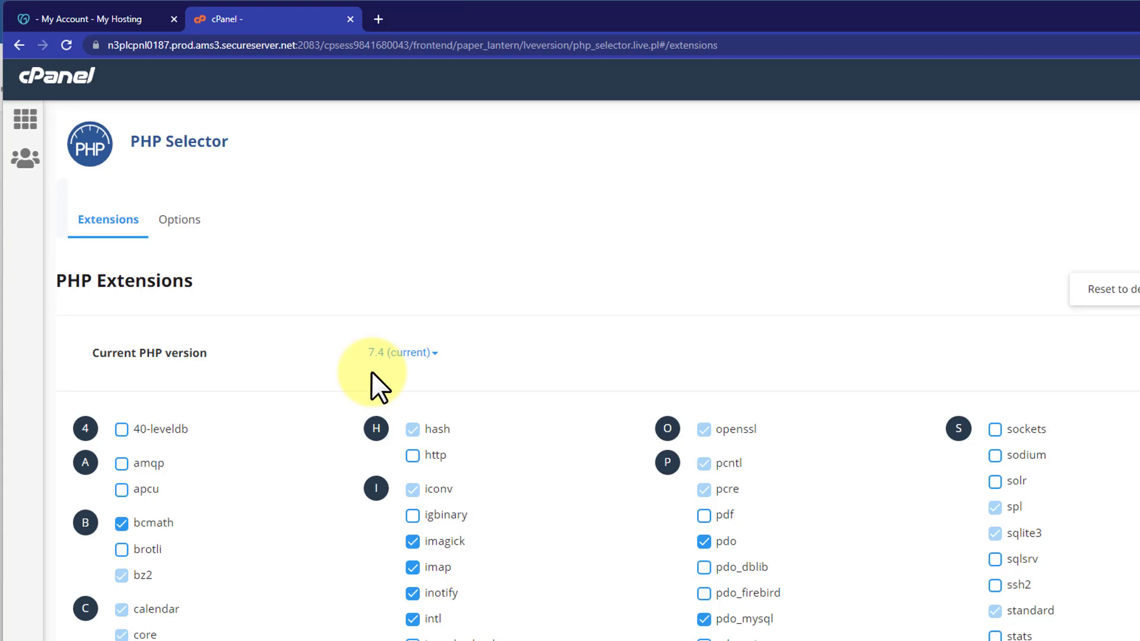
# - Set the current PHP version to 8.1 in PHP Selector and apply the change
pyautogui.click(433, 356)
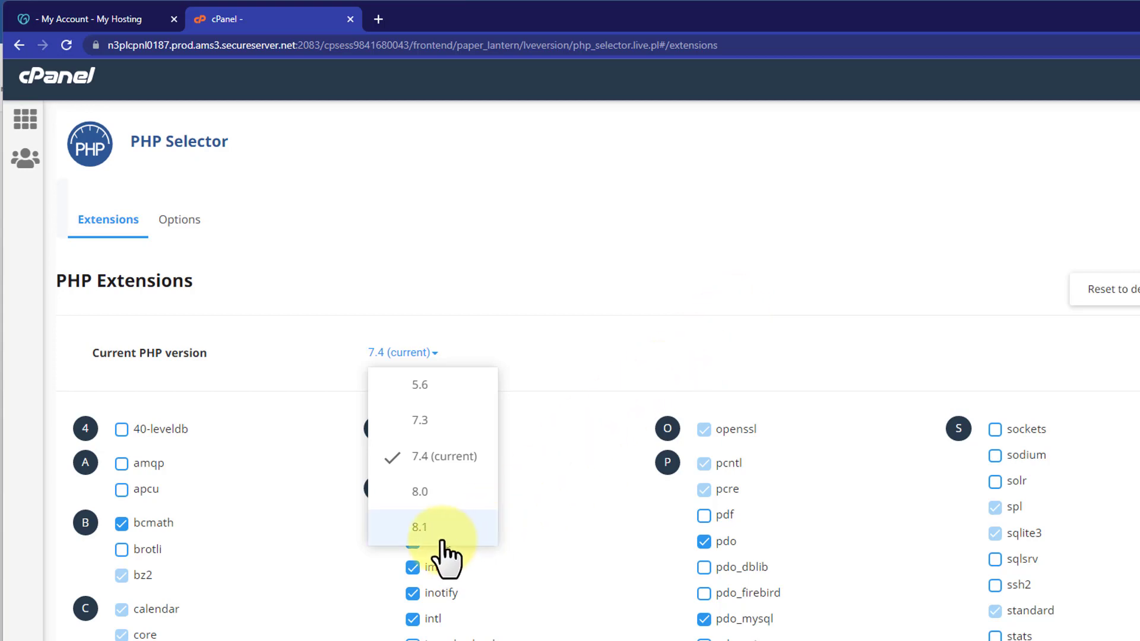
pyautogui.click(418, 533)
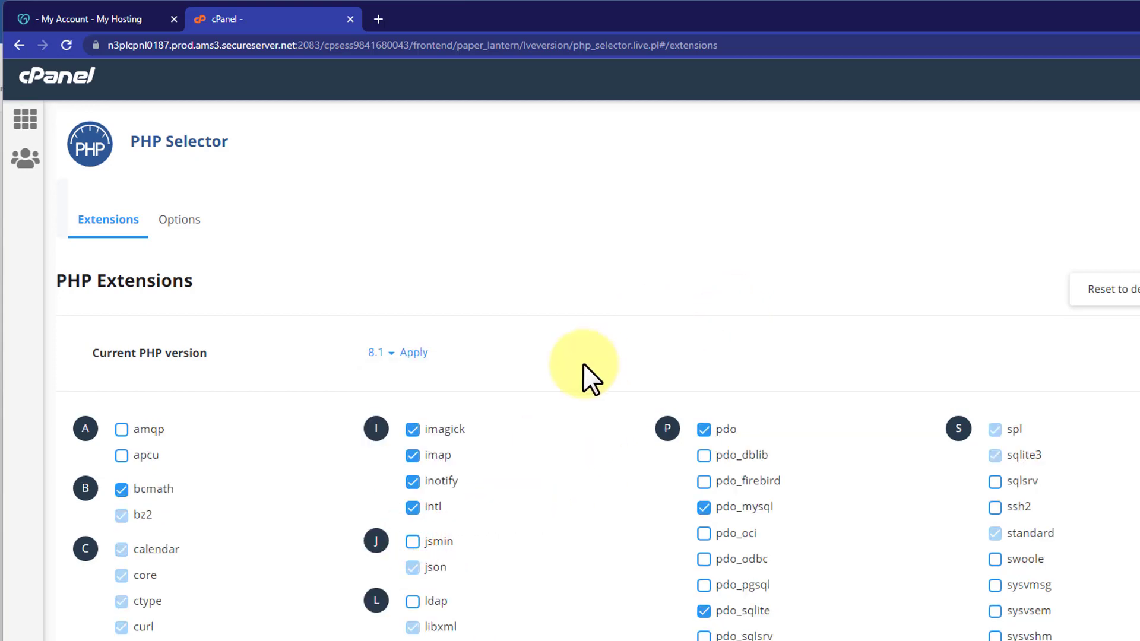
pyautogui.click(414, 353)
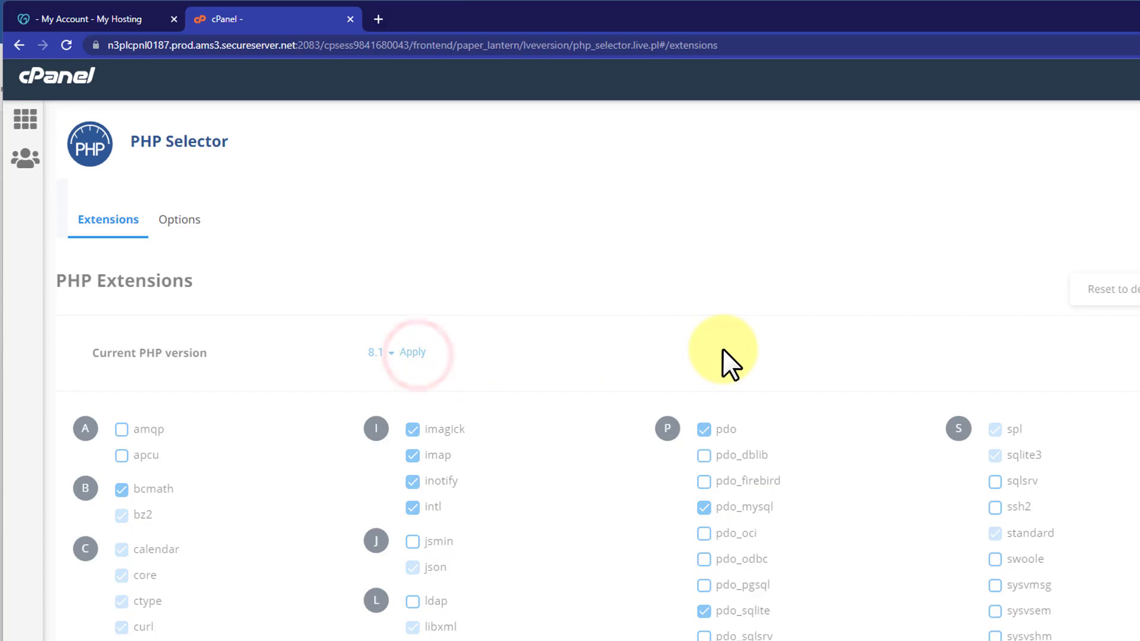